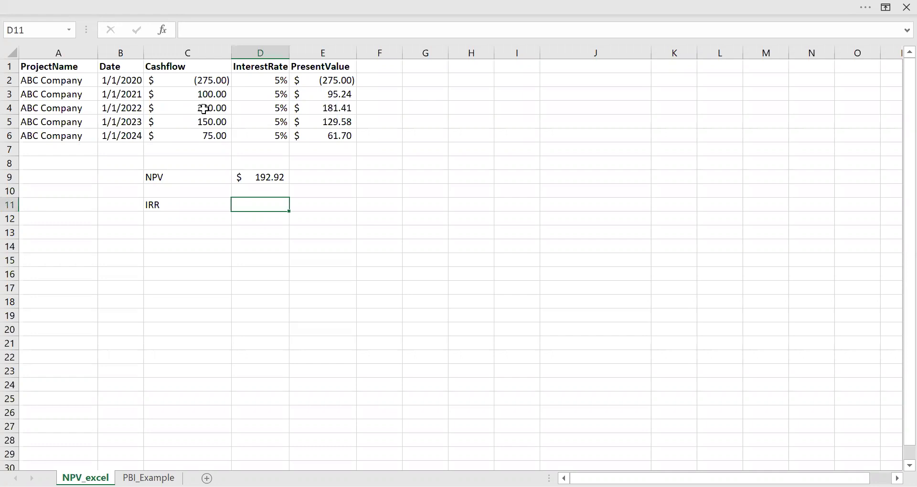
# Step: Review the 2022–2024 cash flows of 200.00, 150.00 and 75.00 in cells C4 to C6
pyautogui.click(222, 111)
pyautogui.click(216, 122)
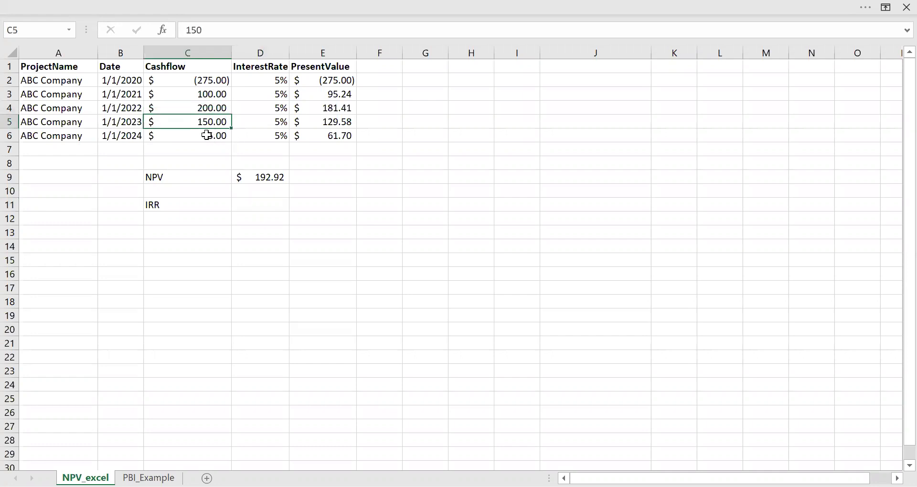
pyautogui.click(215, 135)
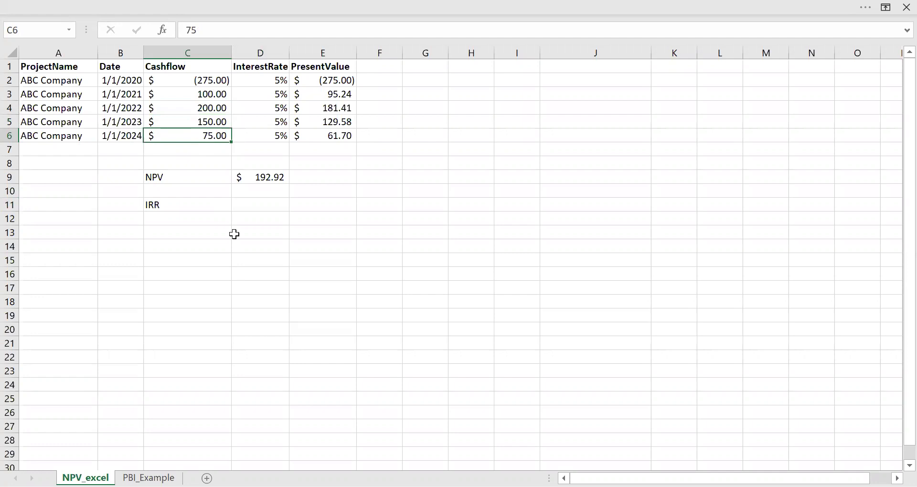
# Step: Enter =IRR(C2:C6) in D11, which returns 33.2222%
pyautogui.click(261, 204)
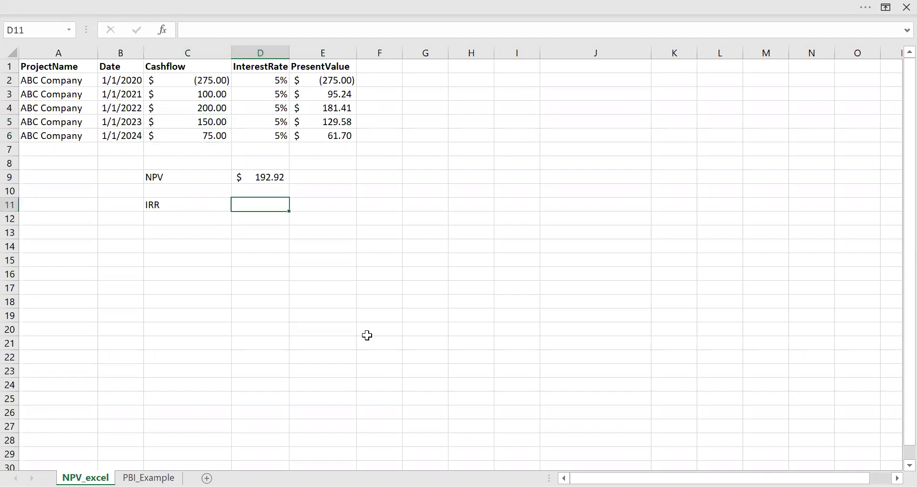
pyautogui.write('=IRR(')
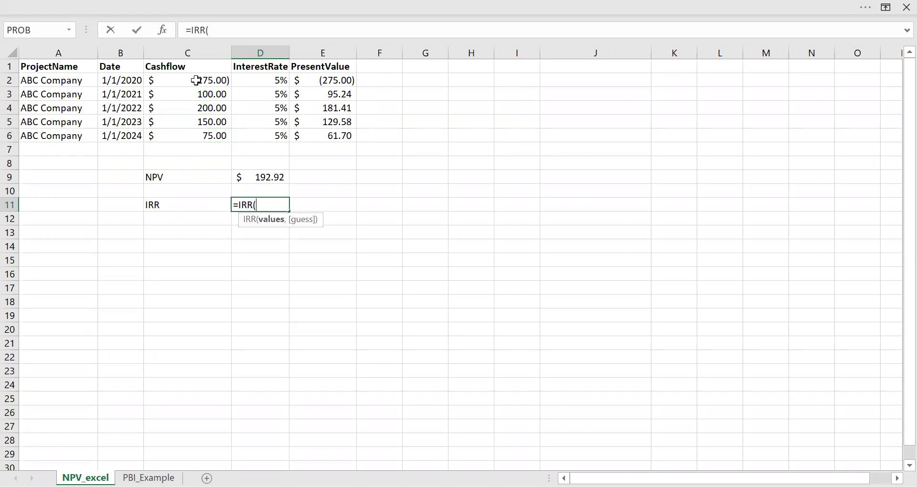
pyautogui.moveTo(196, 80); pyautogui.dragTo(199, 133)
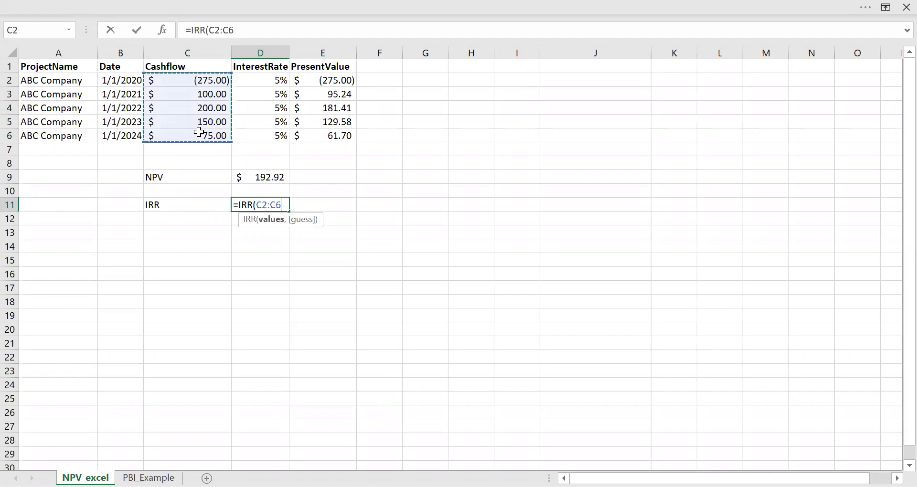
pyautogui.write(')')
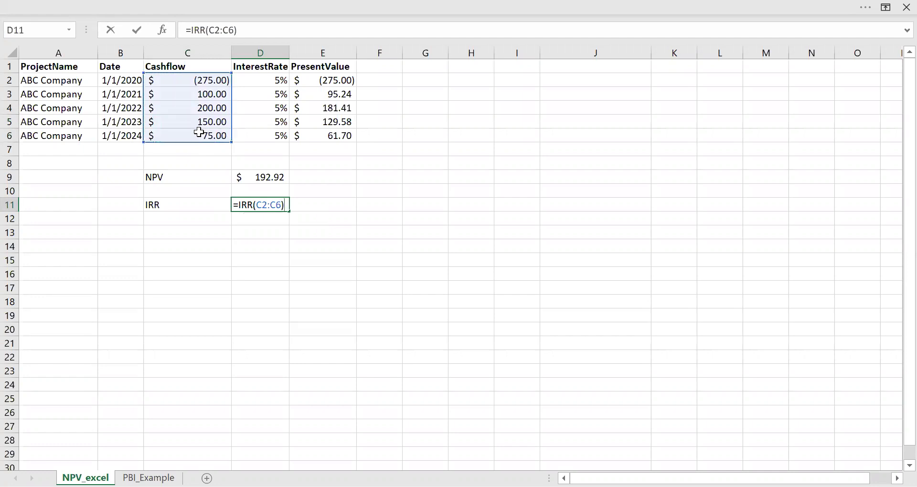
pyautogui.press('Return')
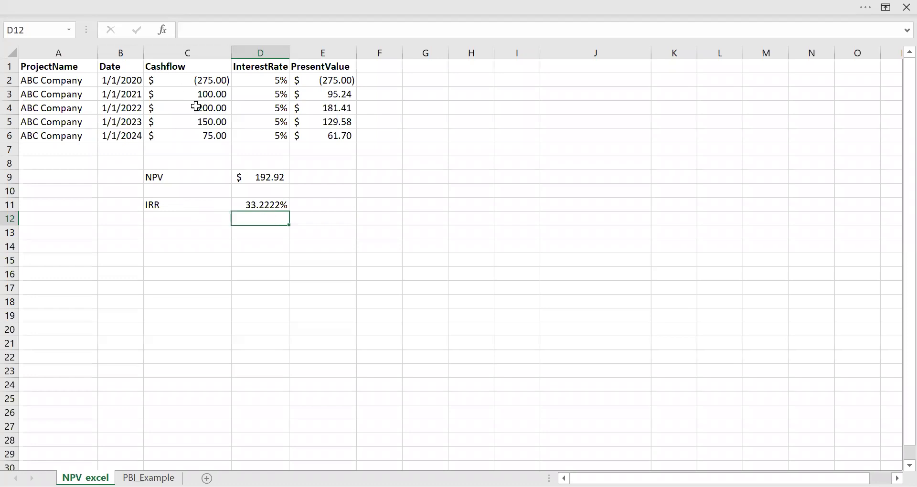
pyautogui.click(260, 206)
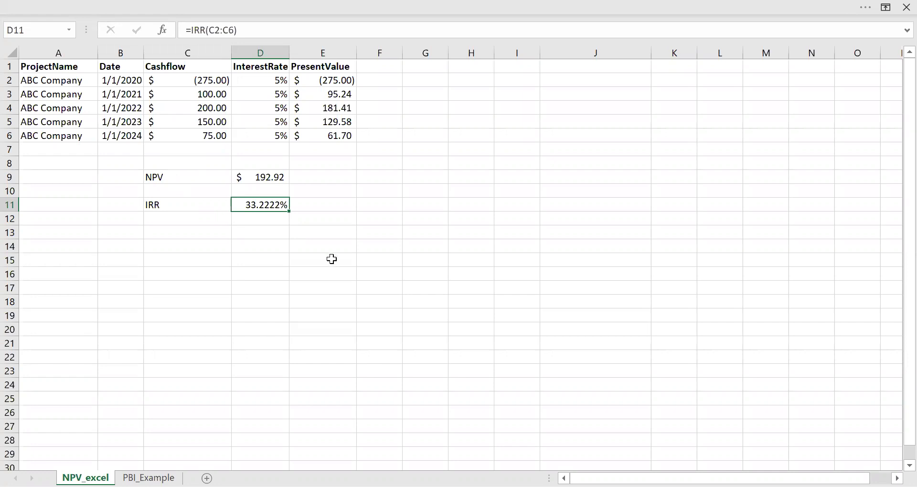
pyautogui.hotkey('ctrl', 'c')
pyautogui.click(261, 82)
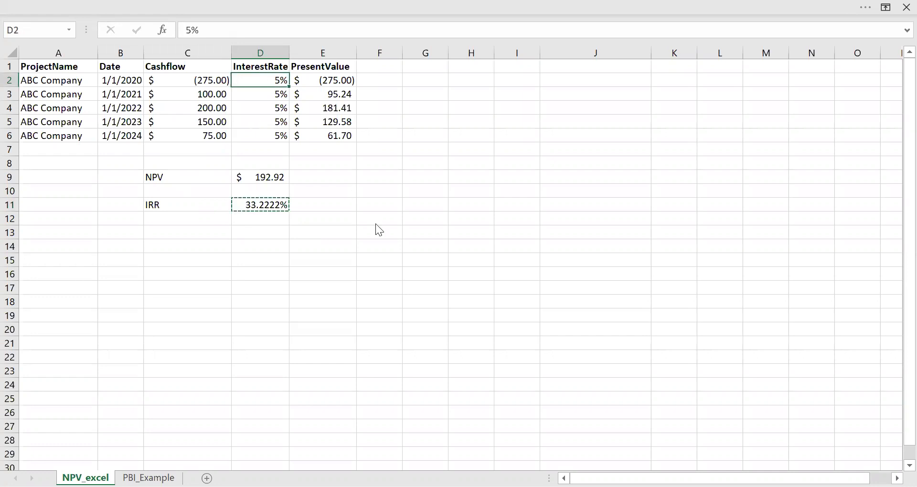
pyautogui.hotkey('ctrl', 'v')
pyautogui.hotkey('shift', 'Down')
pyautogui.hotkey('shift', 'Down')
pyautogui.hotkey('shift', 'Down')
pyautogui.hotkey('shift', 'Down')
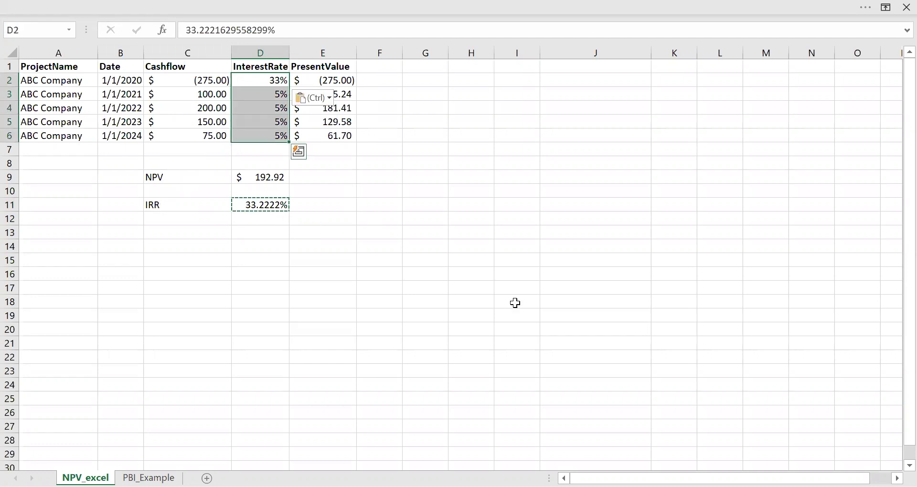
pyautogui.hotkey('ctrl', 'd')
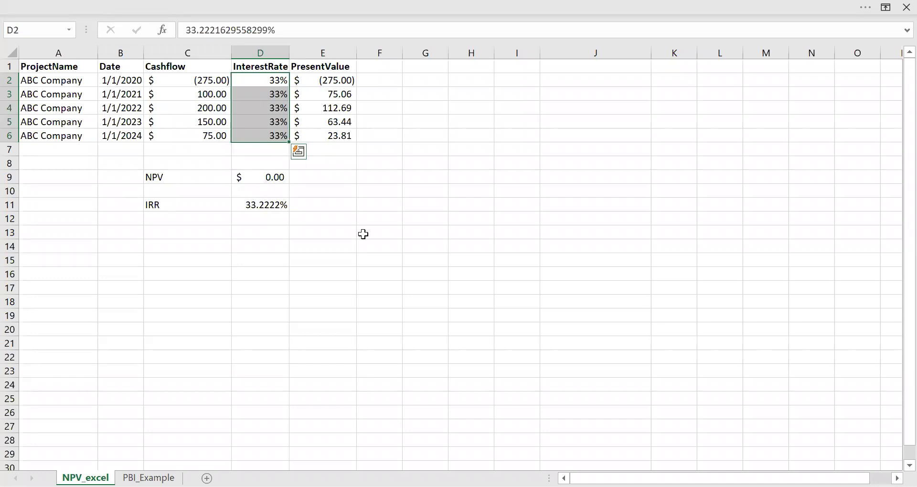
pyautogui.hotkey('ctrl', 'z')
pyautogui.hotkey('ctrl', 'z')
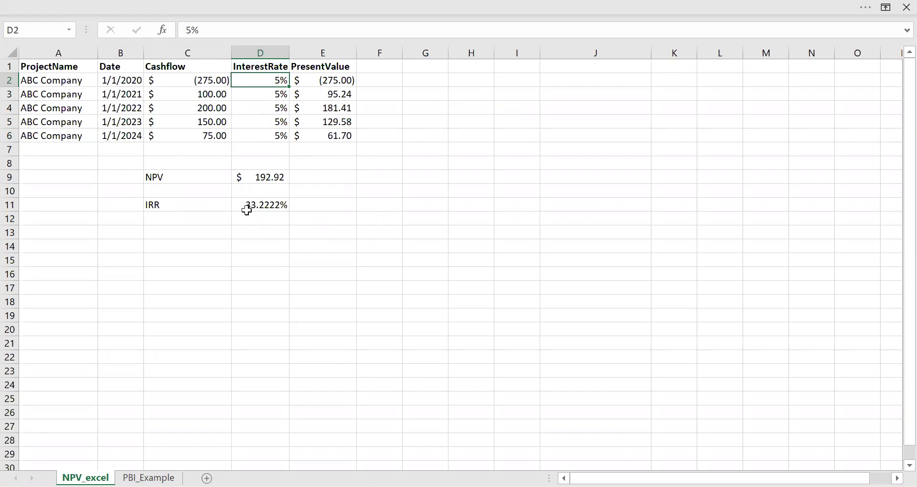
# Step: Enter a 35% test rate in I1 and fill it into the interest rates D2:D6
pyautogui.doubleClick(528, 67)
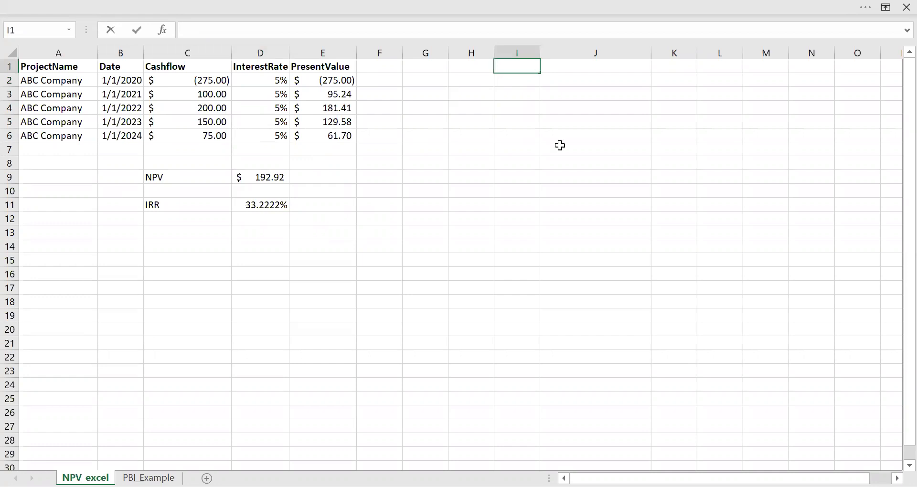
pyautogui.write('35%')
pyautogui.press('Return')
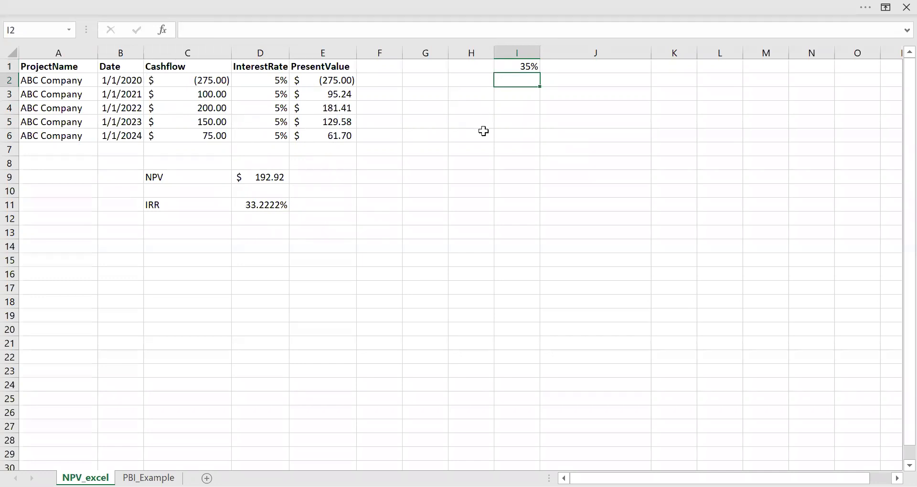
pyautogui.click(523, 65)
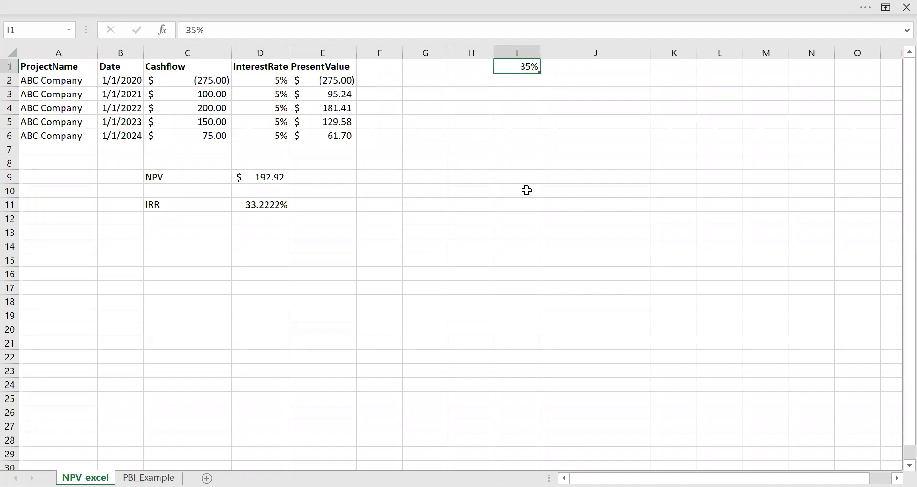
pyautogui.hotkey('ctrl', 'c')
pyautogui.click(281, 81)
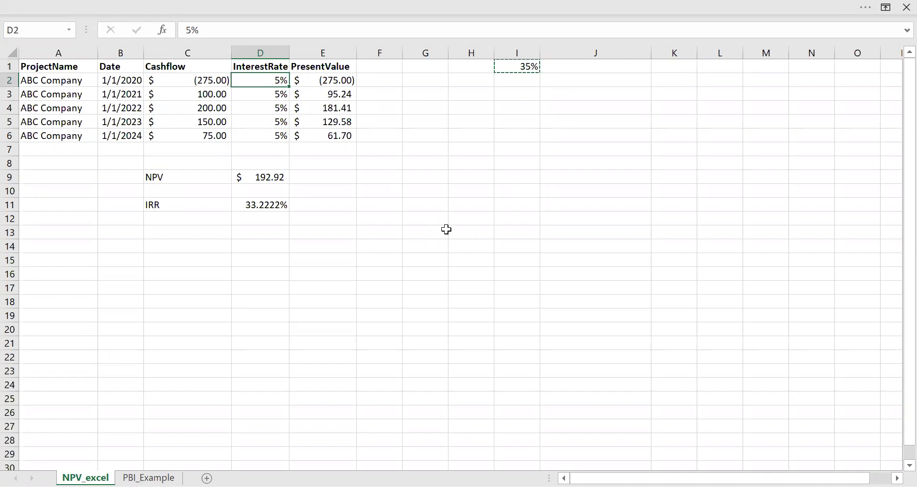
pyautogui.hotkey('ctrl', 'v')
pyautogui.hotkey('shift', 'Down')
pyautogui.hotkey('shift', 'Down')
pyautogui.hotkey('shift', 'Down')
pyautogui.hotkey('shift', 'Down')
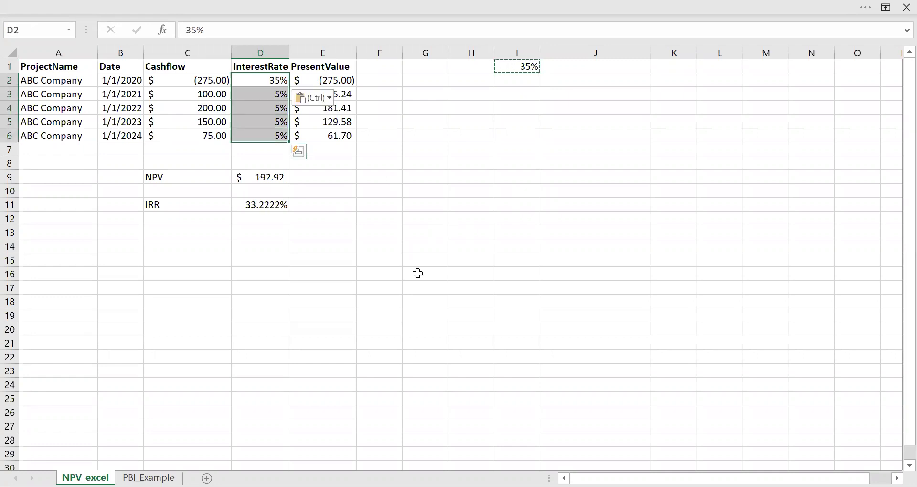
pyautogui.press('Return')
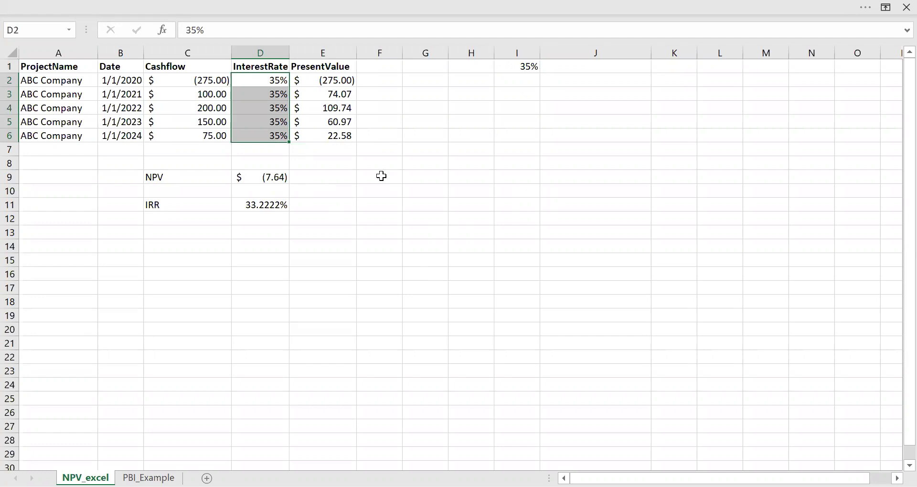
# Step: Check that the NPV in D9 is now $(7.64) at the 35% rate
pyautogui.click(320, 204)
pyautogui.hotkey('ctrl', 'Home')
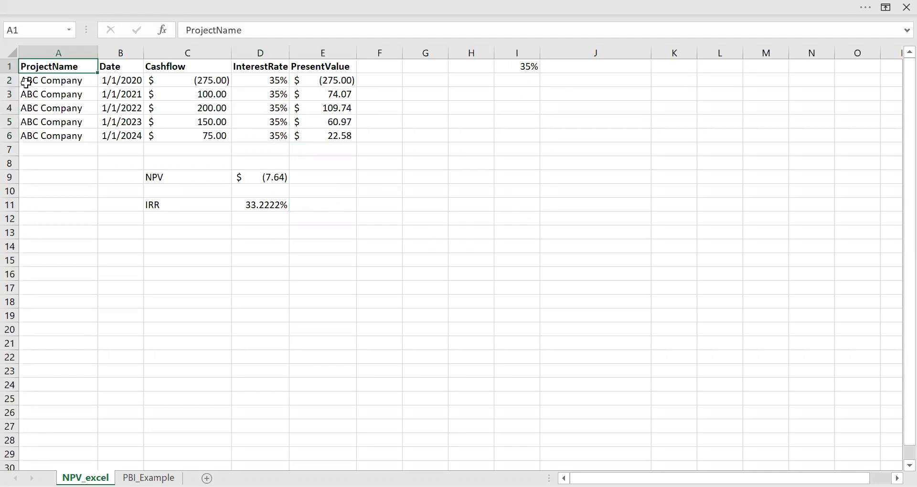
pyautogui.click(270, 177)
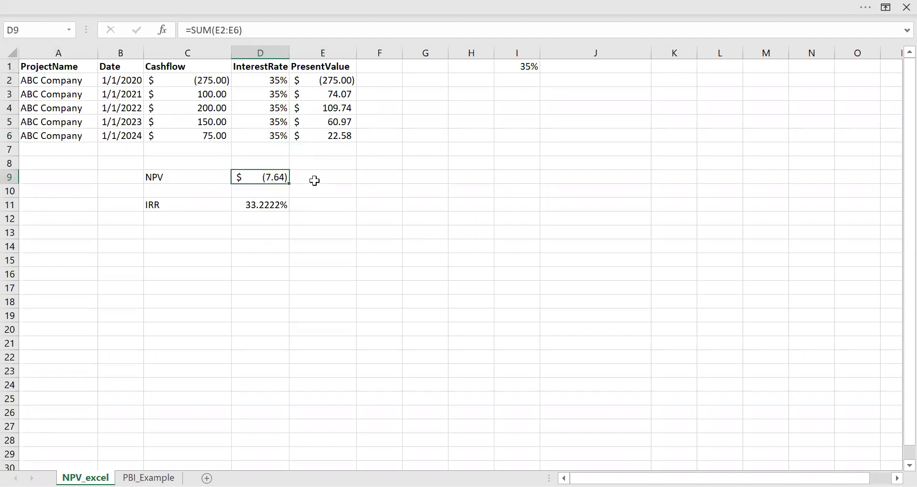
pyautogui.click(325, 180)
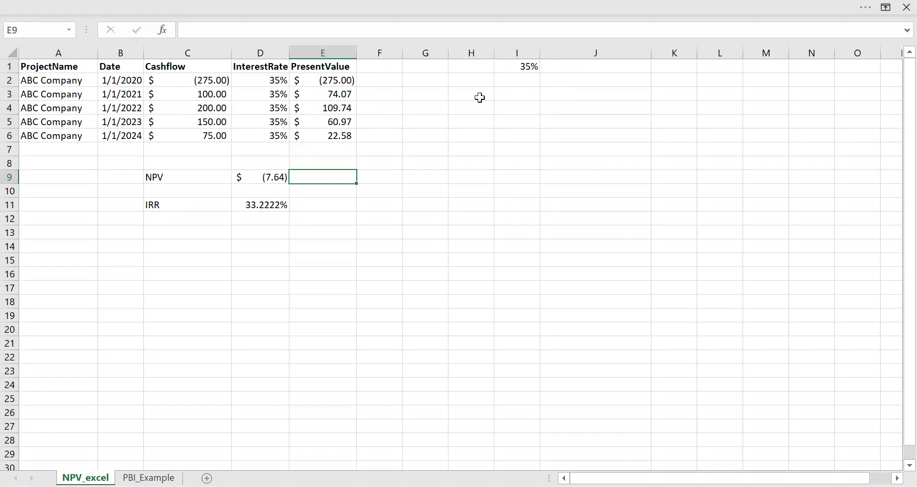
pyautogui.click(514, 66)
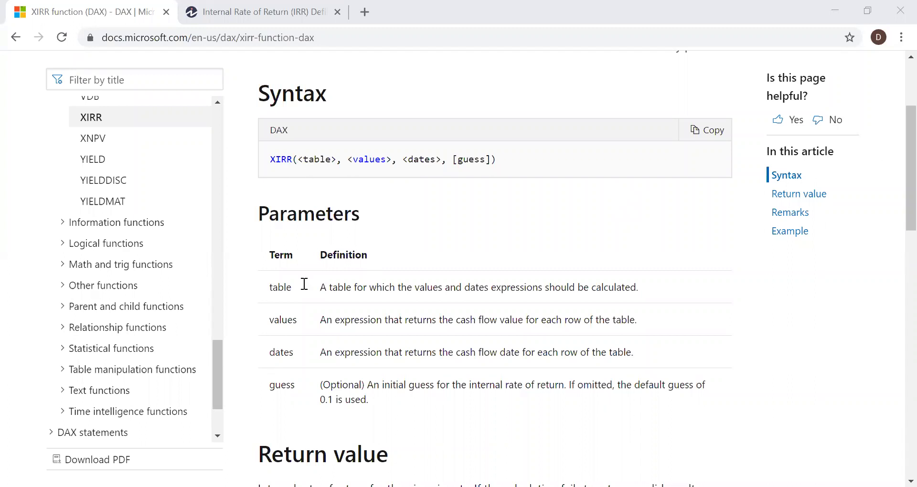
# Step: Read the XIRR values and dates parameter descriptions and the surrounding reference sections
pyautogui.moveTo(273, 320); pyautogui.dragTo(310, 328)
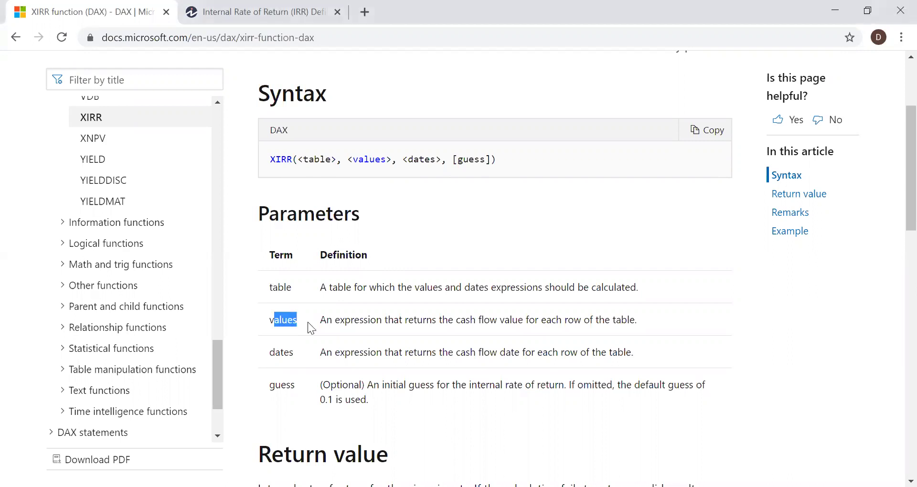
pyautogui.moveTo(270, 352); pyautogui.dragTo(329, 359)
pyautogui.click(290, 364)
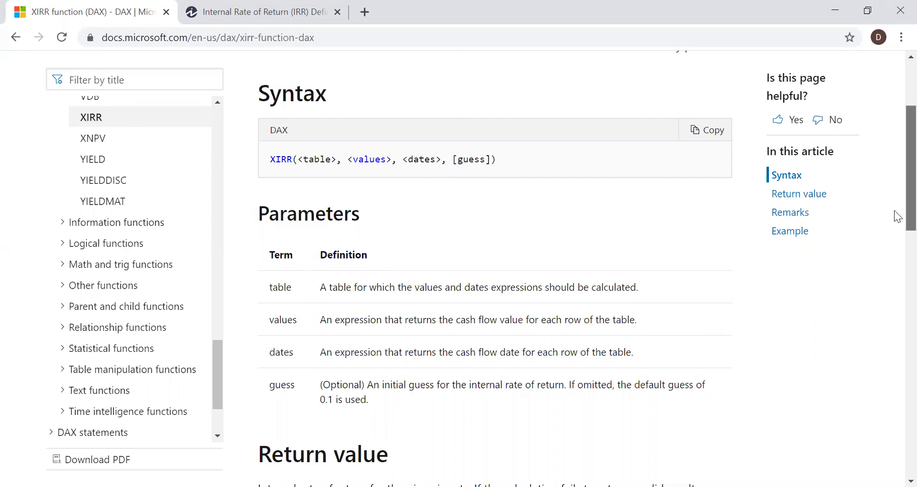
pyautogui.scroll(-1, 898, 216)
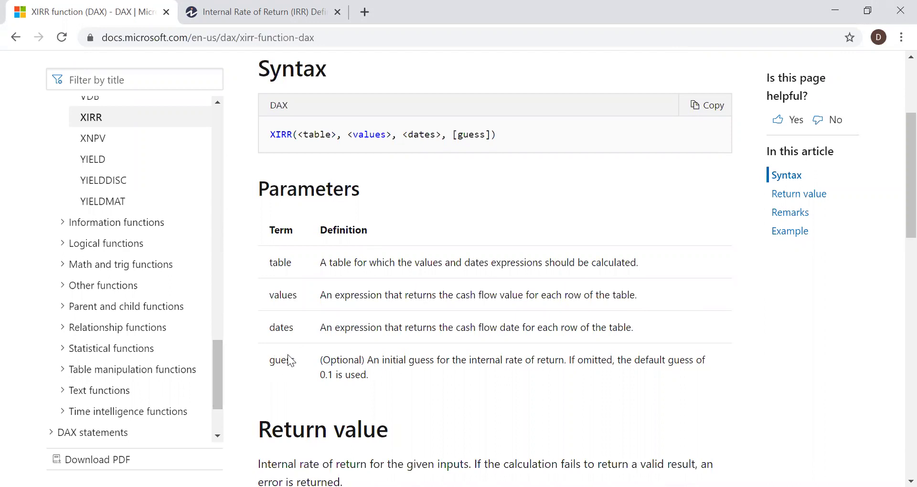
pyautogui.scroll(-1, 897, 177)
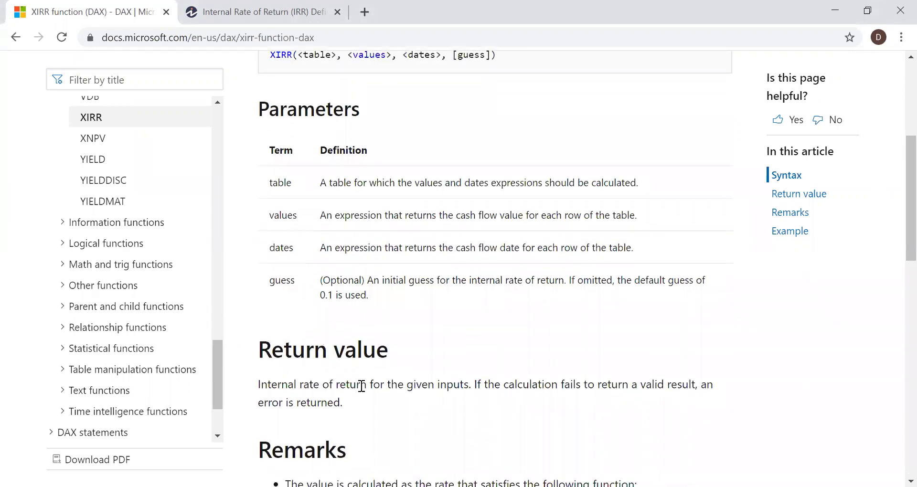
pyautogui.scroll(1, 897, 174)
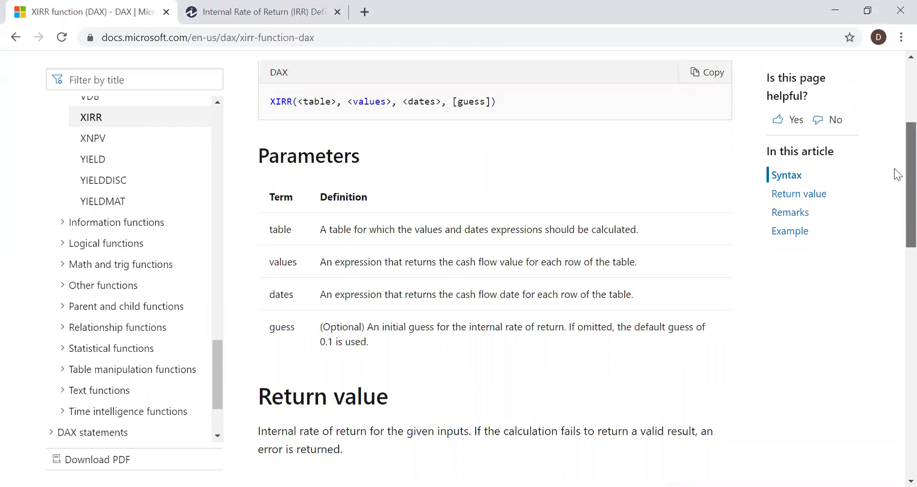
pyautogui.scroll(3, 897, 174)
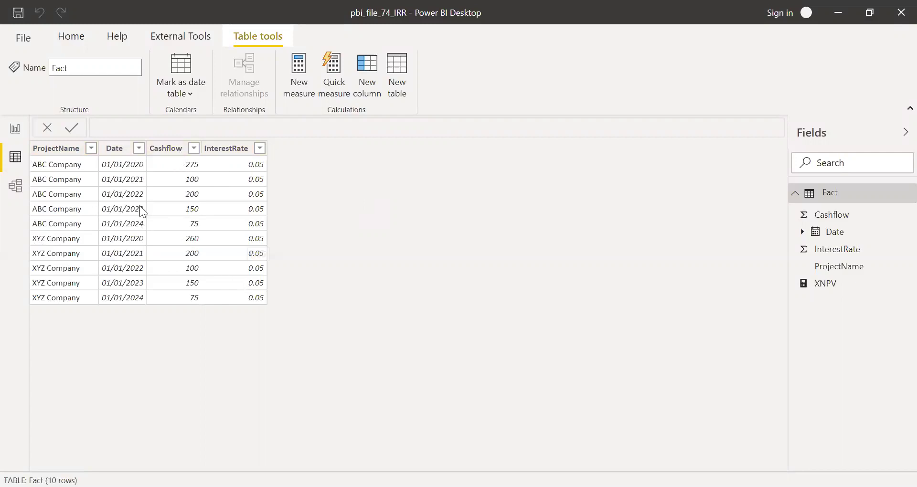
# Step: From the report page, start a new measure in the Fact table
pyautogui.click(15, 130)
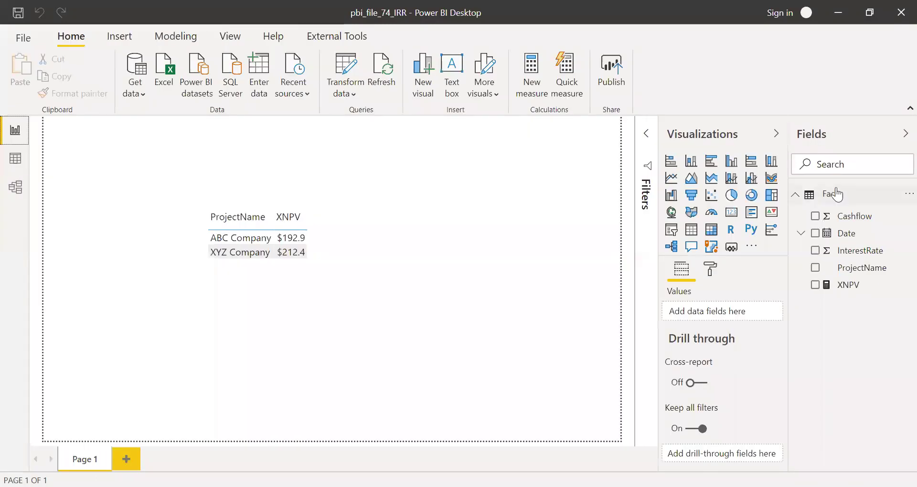
pyautogui.rightClick(836, 193)
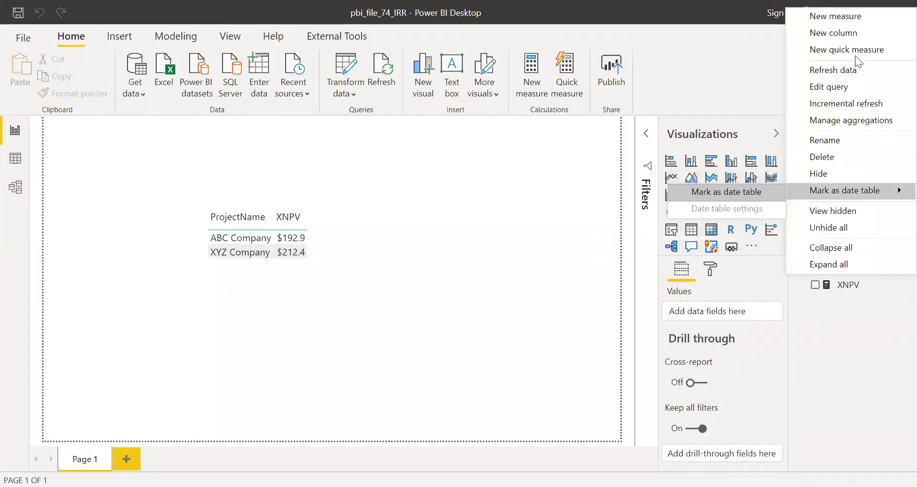
pyautogui.click(833, 19)
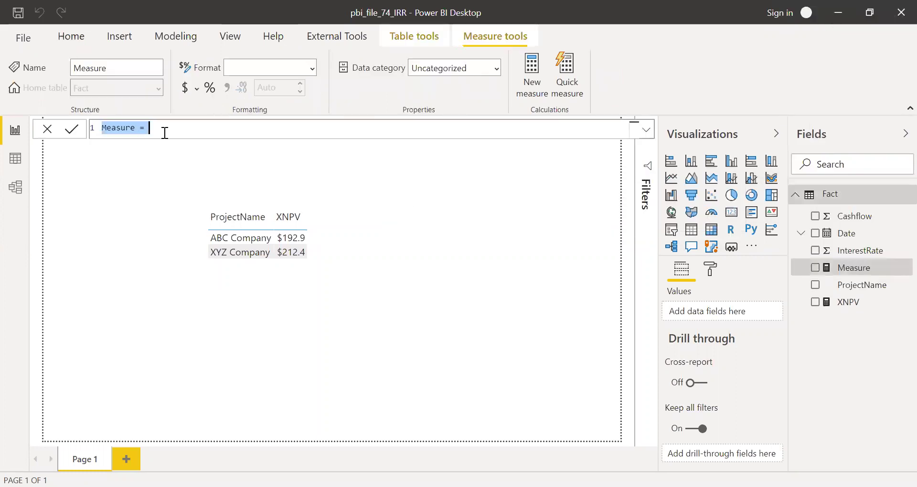
pyautogui.write('X')
pyautogui.press('BackSpace')
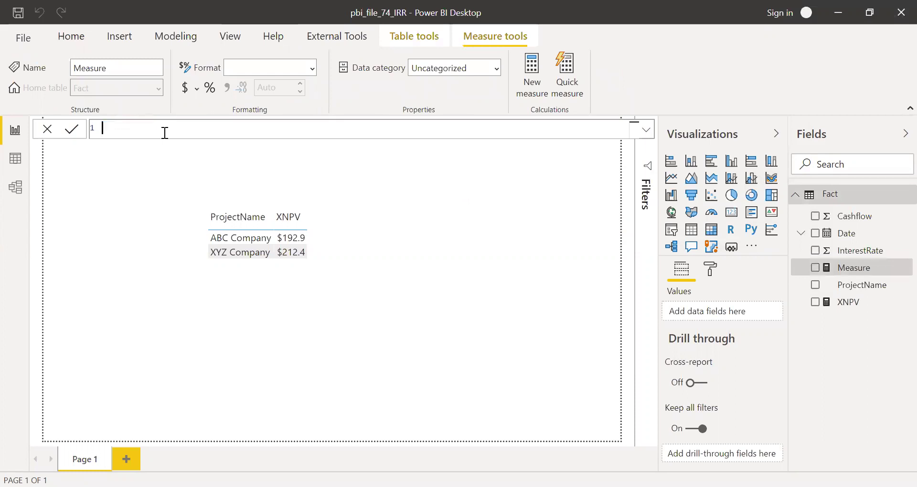
# Step: Define the measure as XIRR = XIRR('Fact','Fact'[Cashflow],'Fact'[Date])
pyautogui.write('XIRR = xi')
pyautogui.press('Tab')
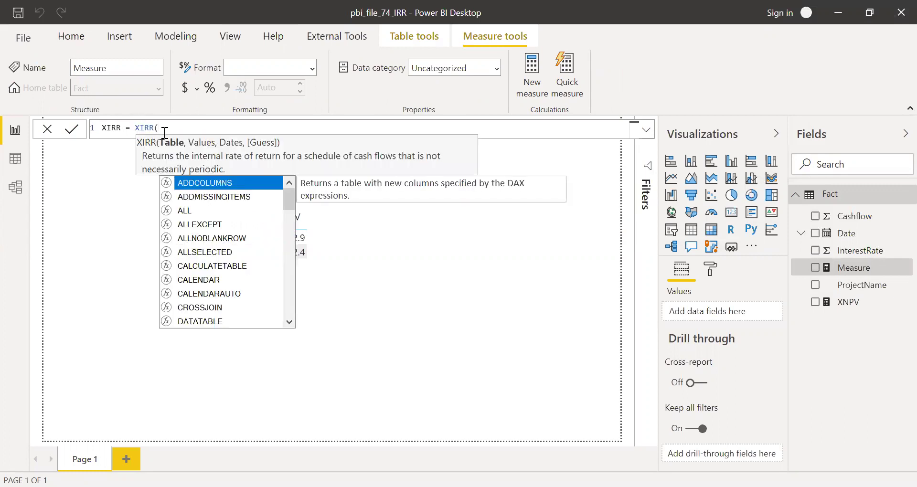
pyautogui.write('fact')
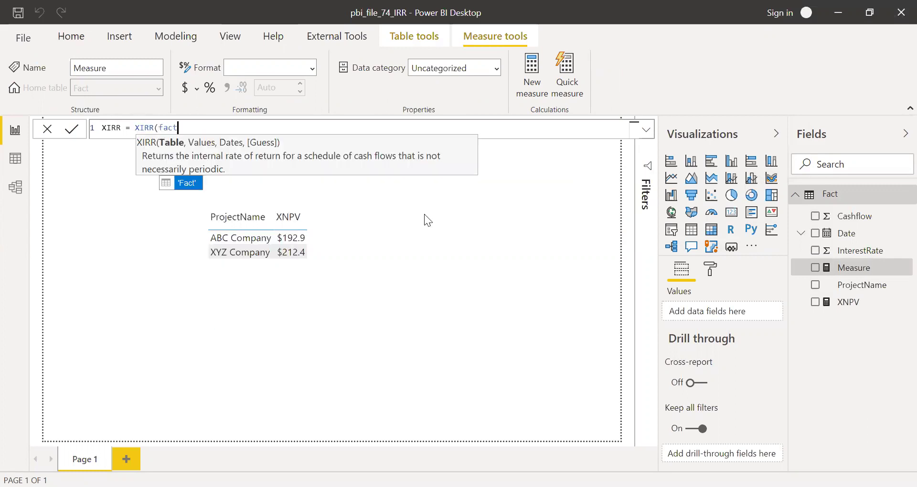
pyautogui.press('Tab')
pyautogui.write(',')
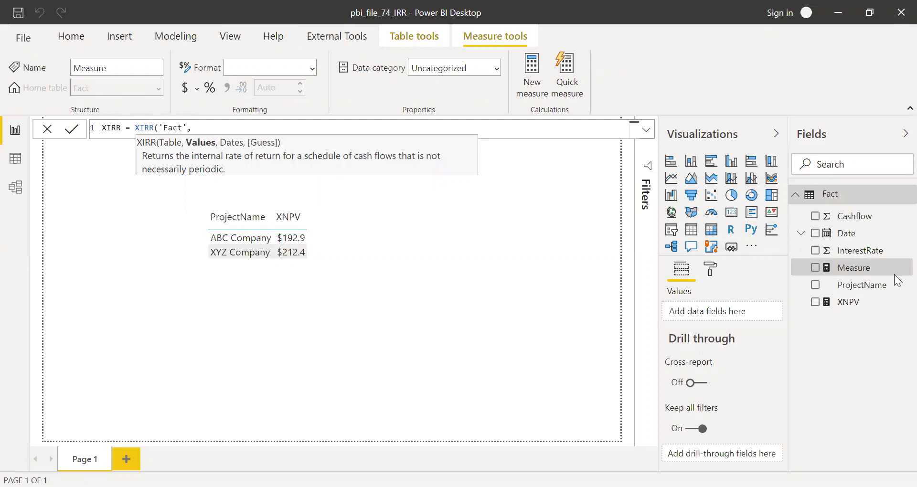
pyautogui.write('cash')
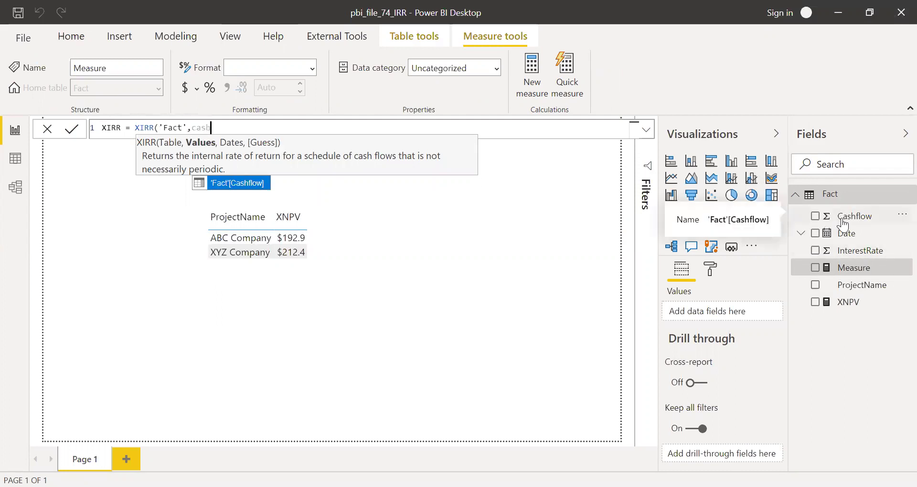
pyautogui.press('Tab')
pyautogui.write(',')
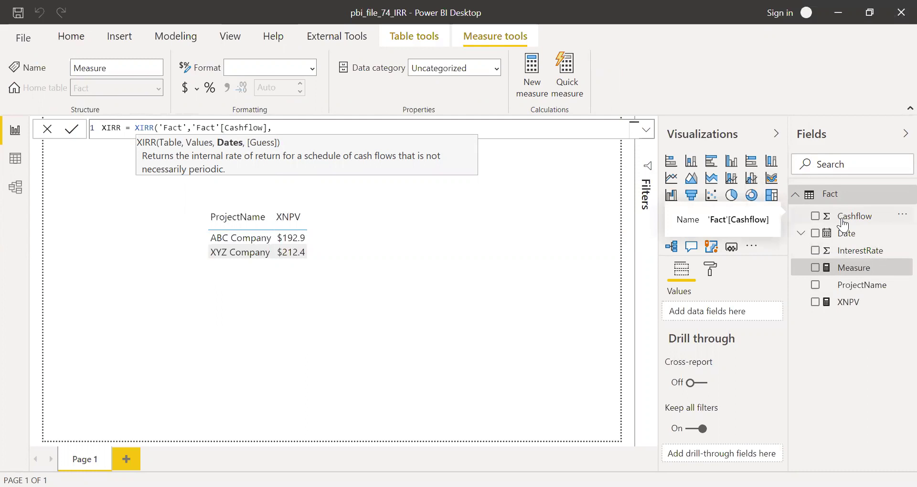
pyautogui.write("'Fac")
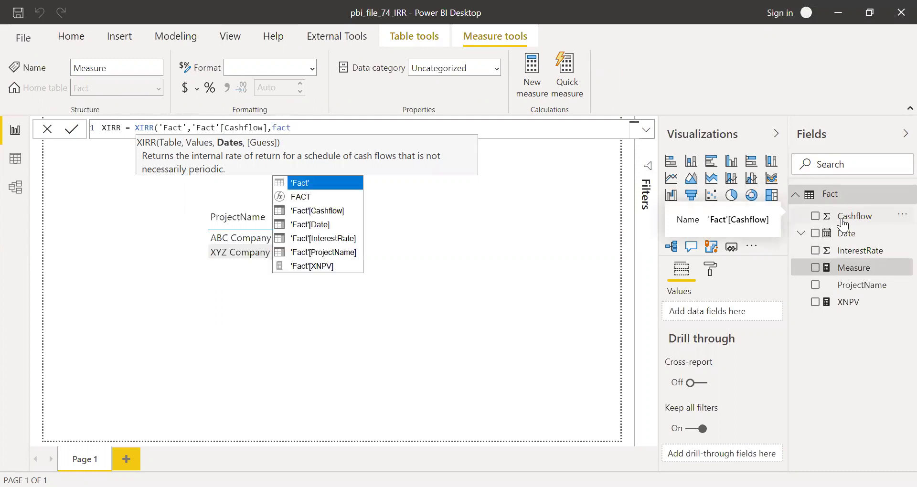
pyautogui.press('Down')
pyautogui.press('Down')
pyautogui.press('Down')
pyautogui.press('Tab')
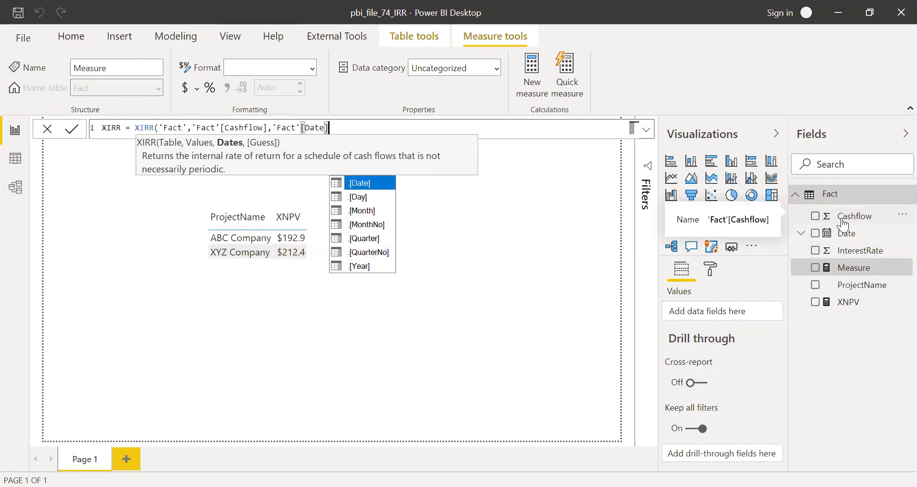
pyautogui.write(',')
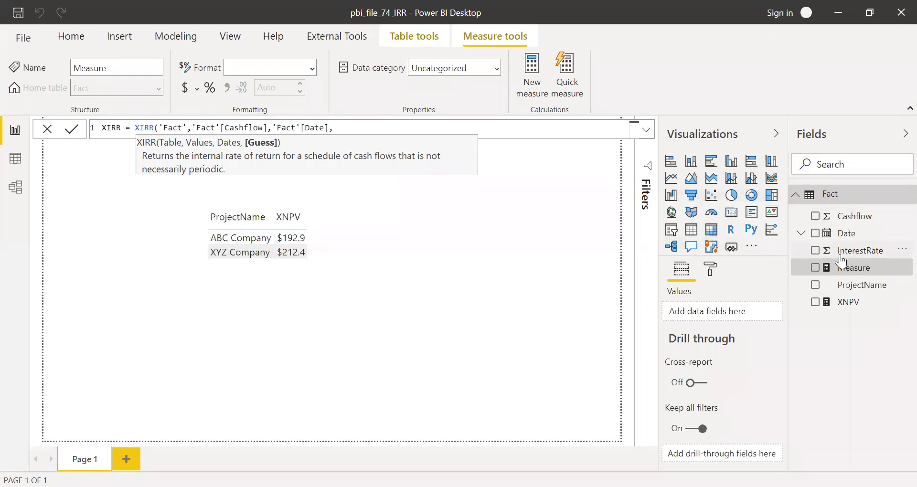
pyautogui.press('BackSpace')
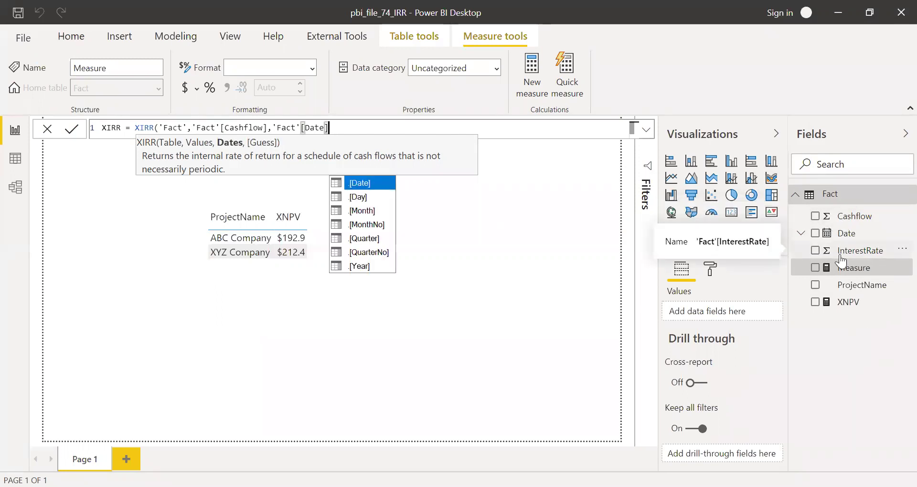
pyautogui.write(')')
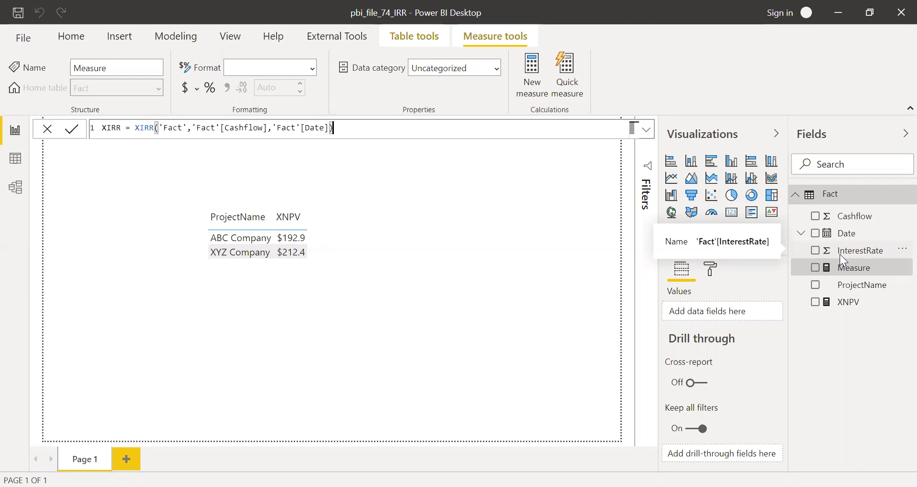
pyautogui.press('Return')
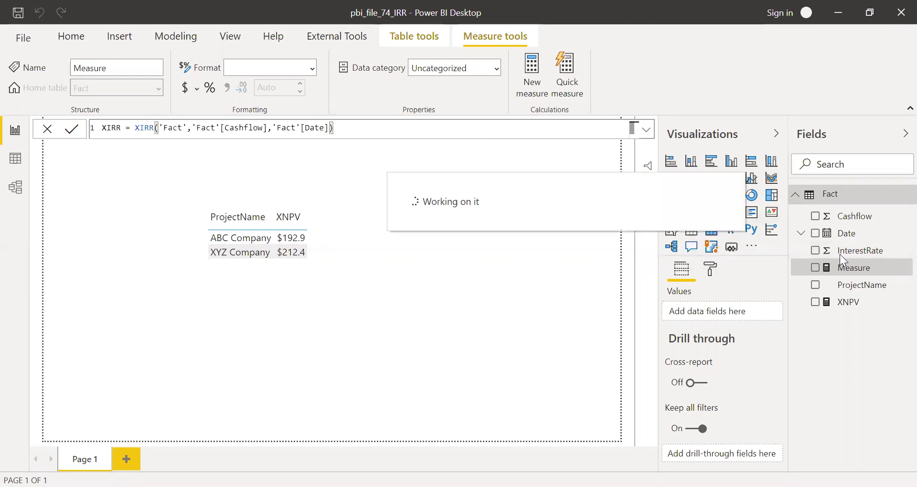
# Step: Format XIRR as a percentage and add it to the table, showing 33.17% and 42.31%
pyautogui.click(210, 88)
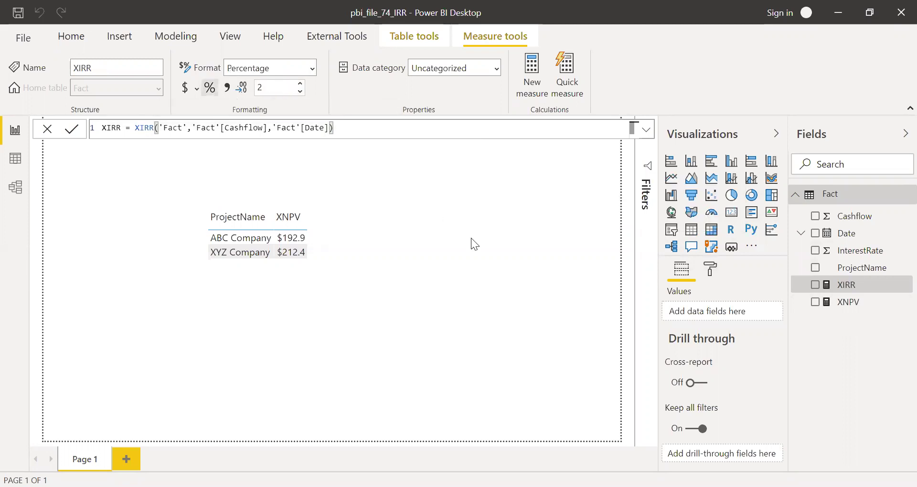
pyautogui.click(471, 238)
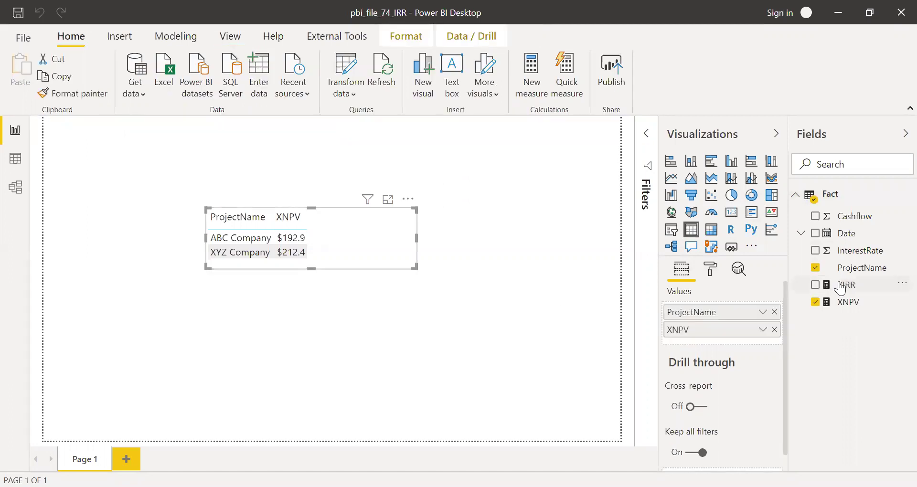
pyautogui.moveTo(845, 285); pyautogui.dragTo(371, 230)
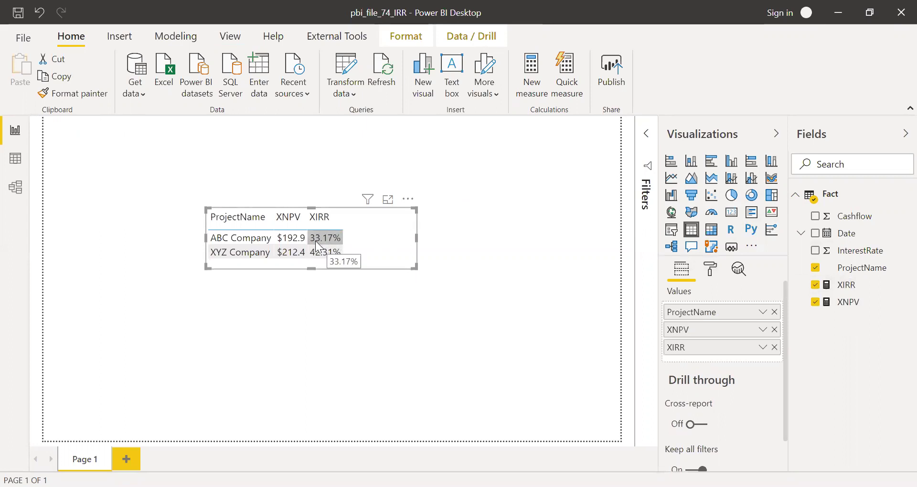
pyautogui.click(510, 230)
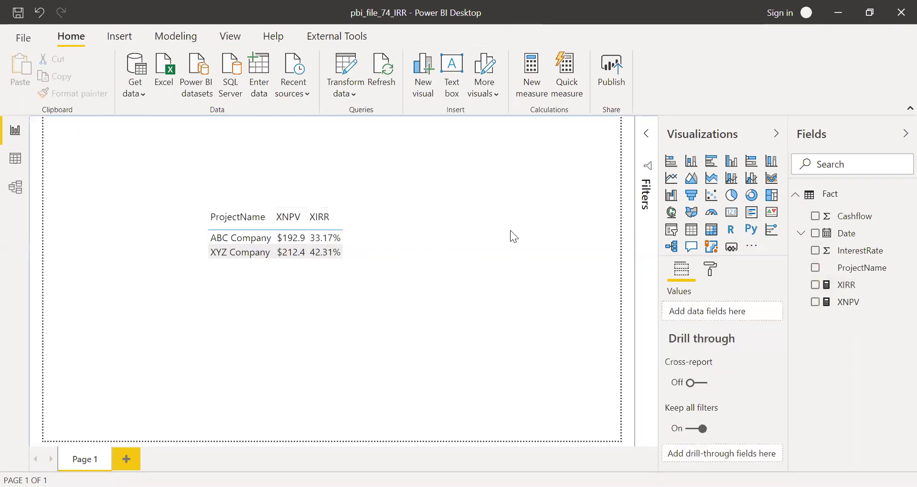